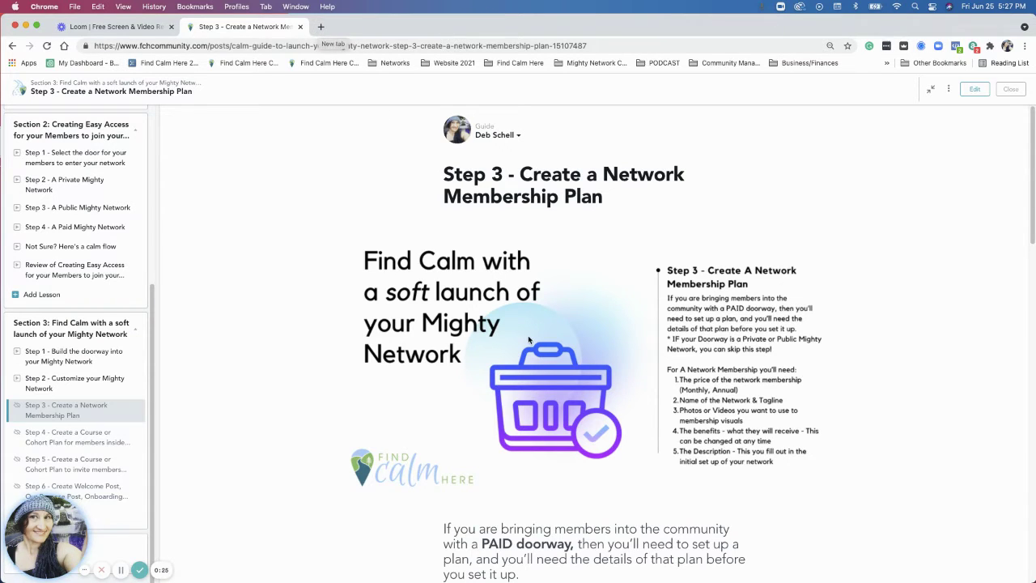
# Scroll the Step 3 lesson to reveal all six membership-plan requirements, from price to network description.
pyautogui.scroll(-3, 536, 343)
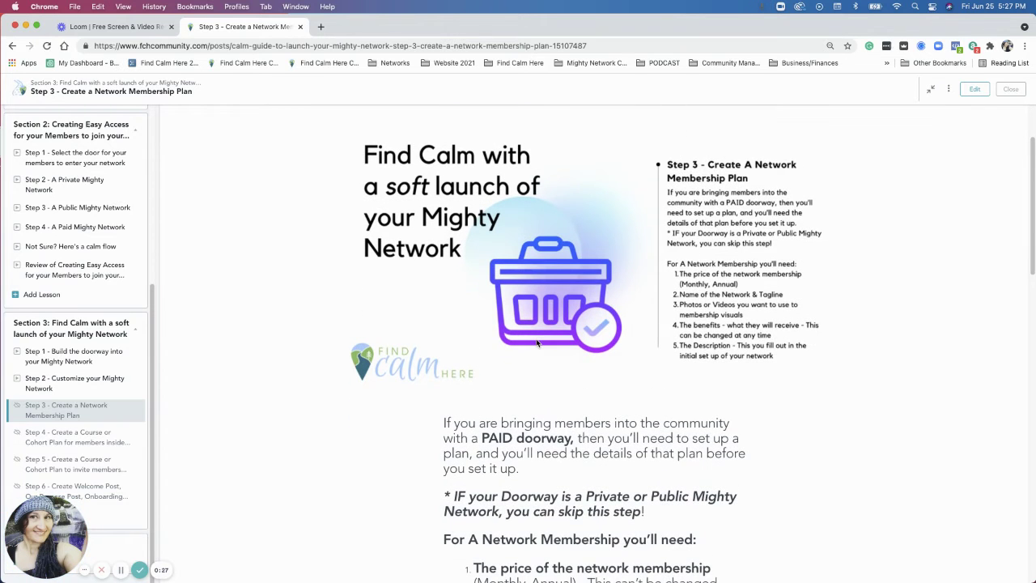
pyautogui.scroll(-2, 536, 343)
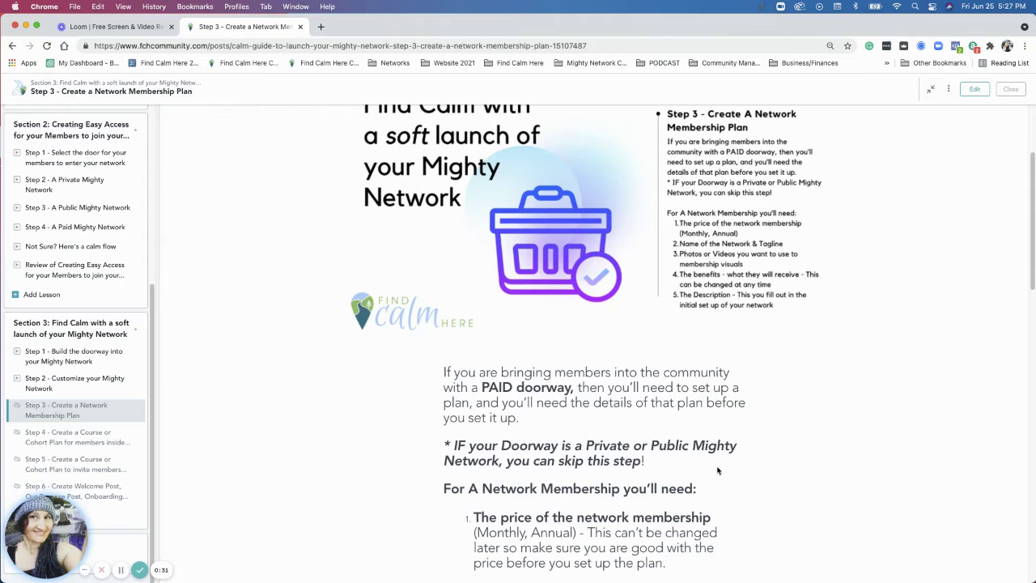
pyautogui.scroll(-1, 717, 469)
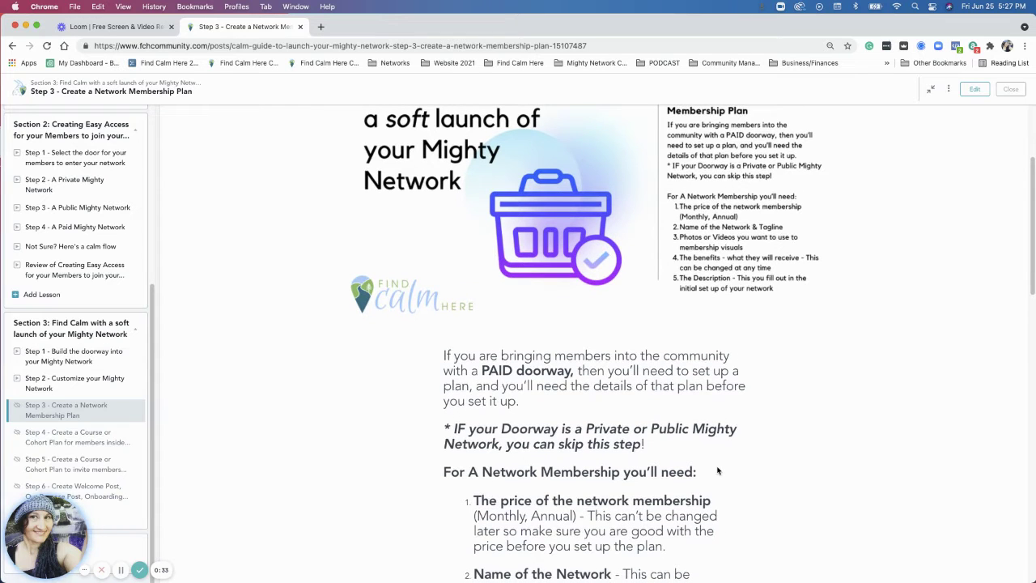
pyautogui.scroll(-3, 717, 469)
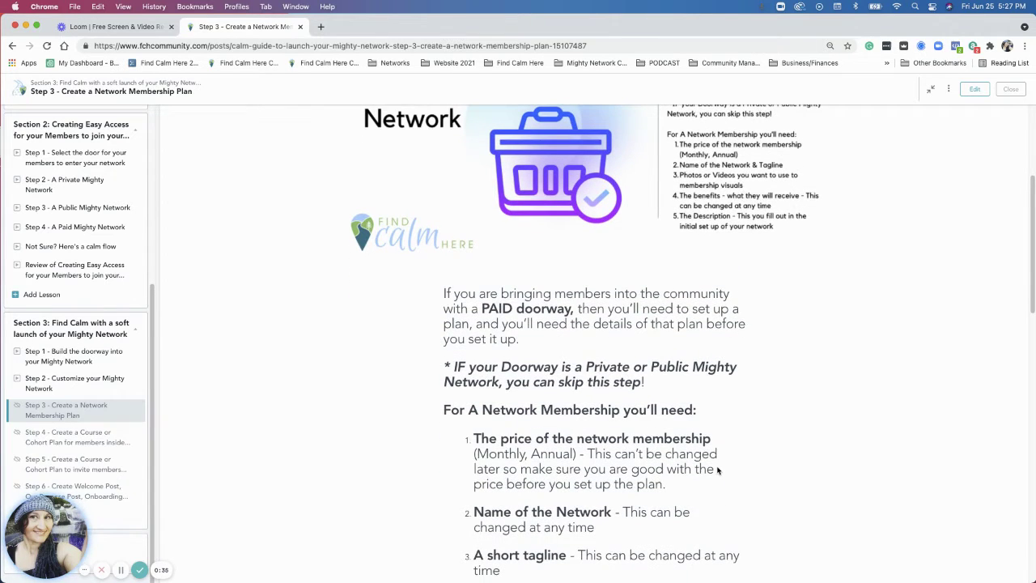
pyautogui.scroll(-1, 718, 470)
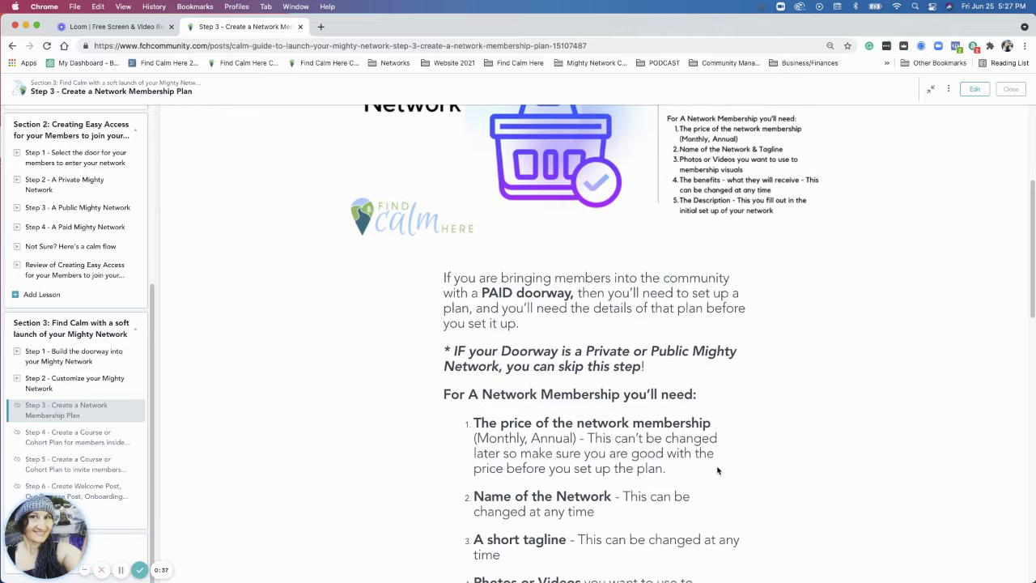
pyautogui.scroll(-1, 718, 469)
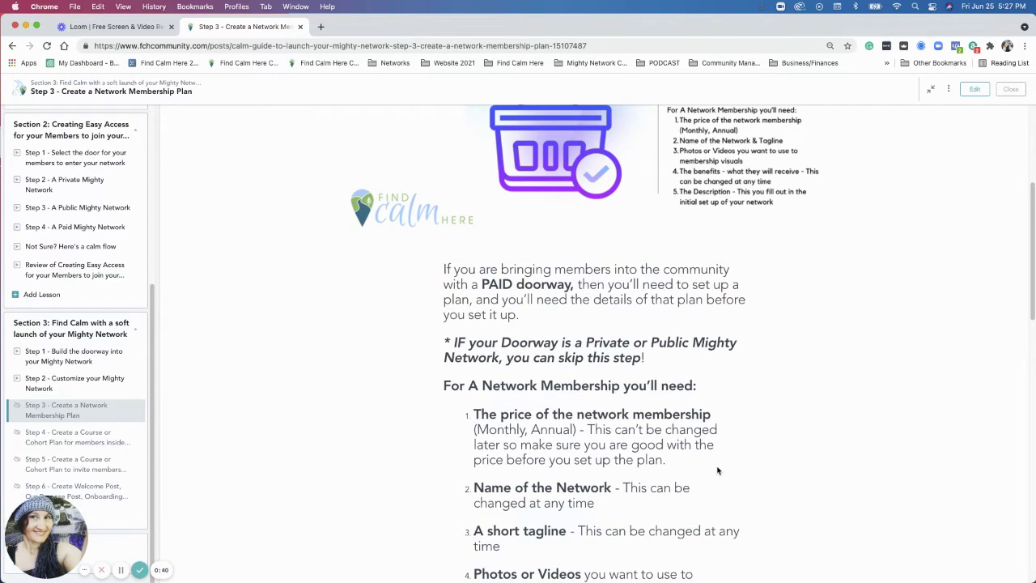
pyautogui.scroll(-2, 717, 470)
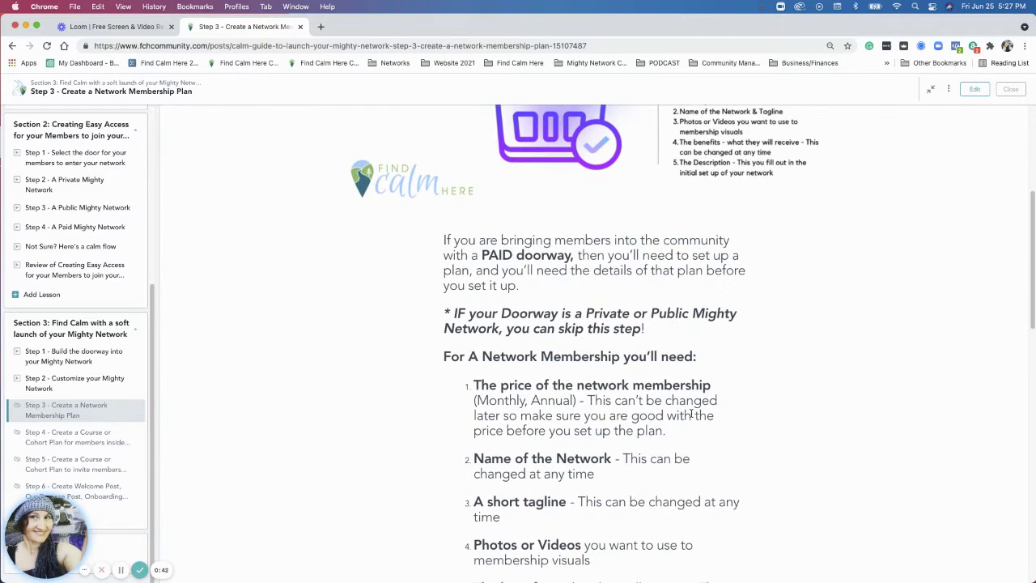
pyautogui.scroll(-1, 676, 392)
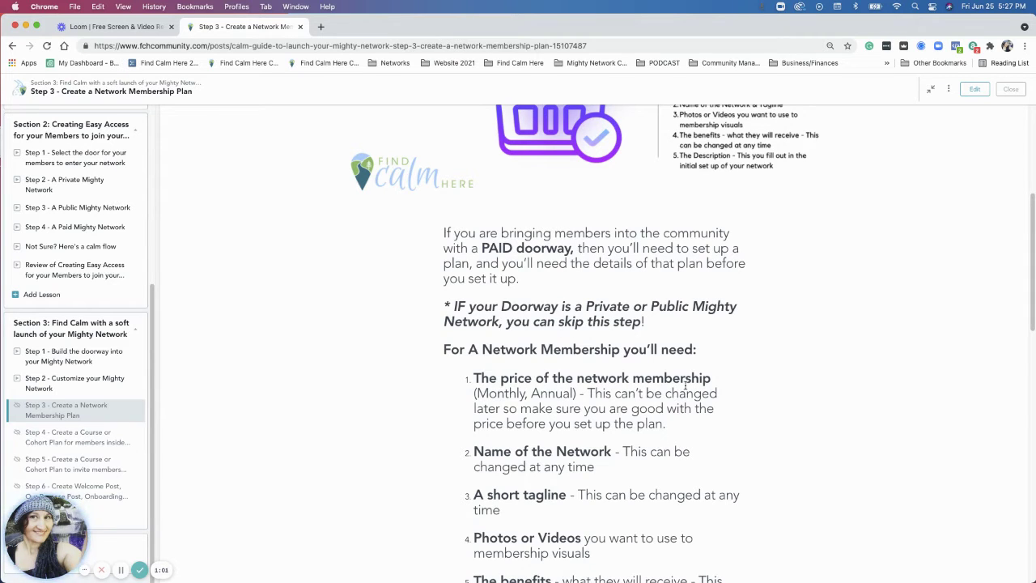
pyautogui.scroll(-2, 716, 419)
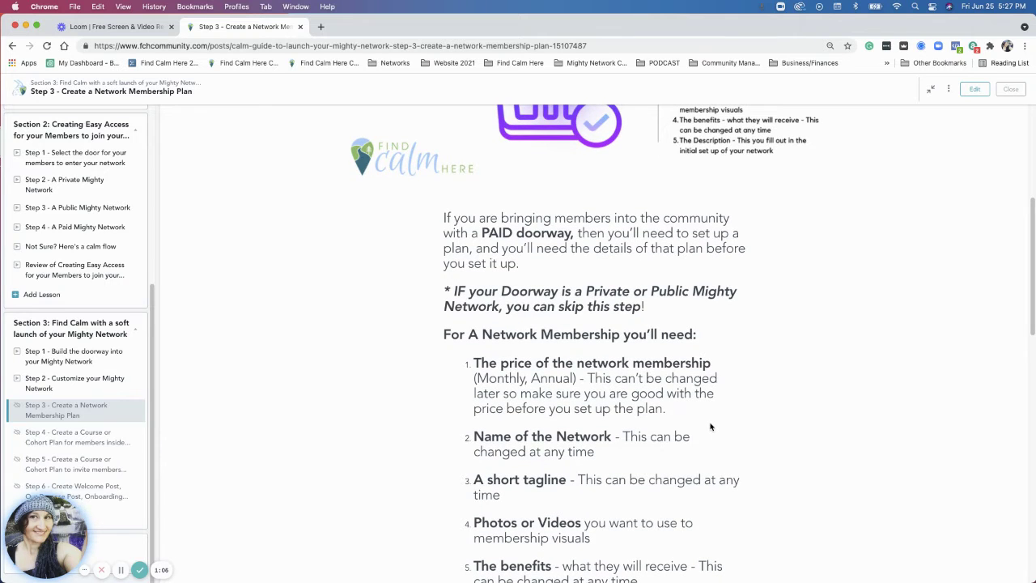
pyautogui.scroll(-1, 709, 427)
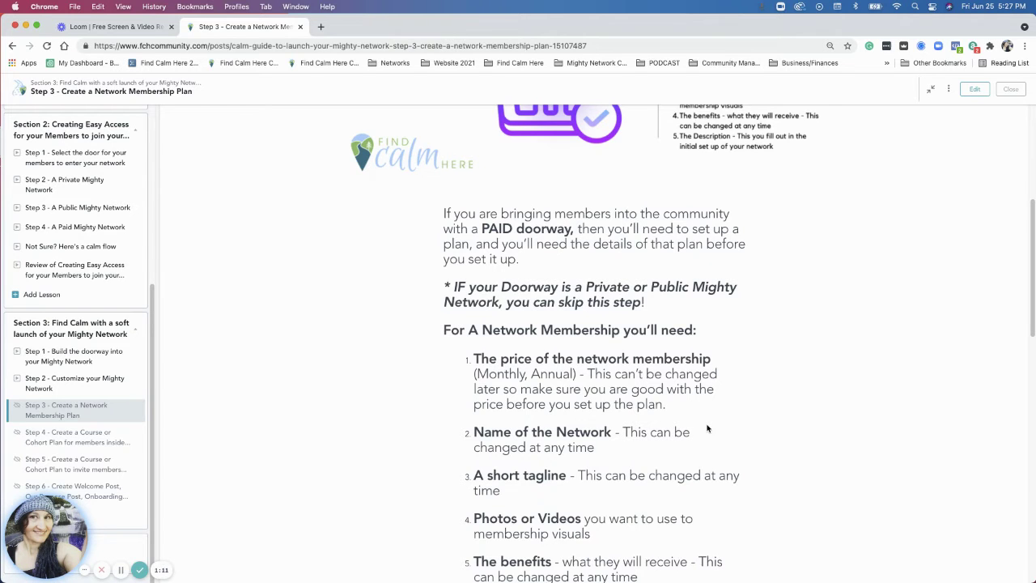
pyautogui.scroll(-1, 707, 427)
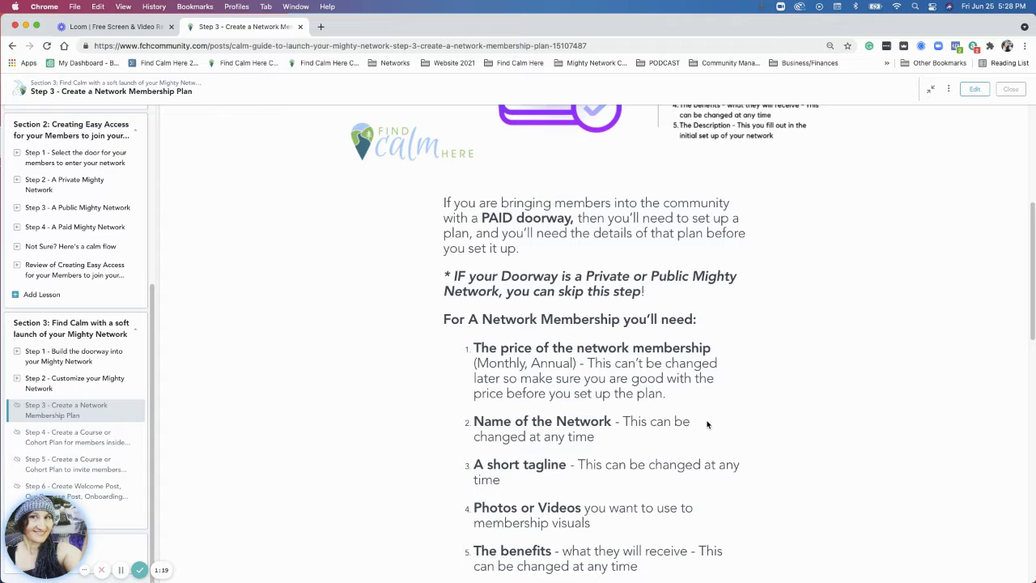
pyautogui.scroll(-2, 707, 424)
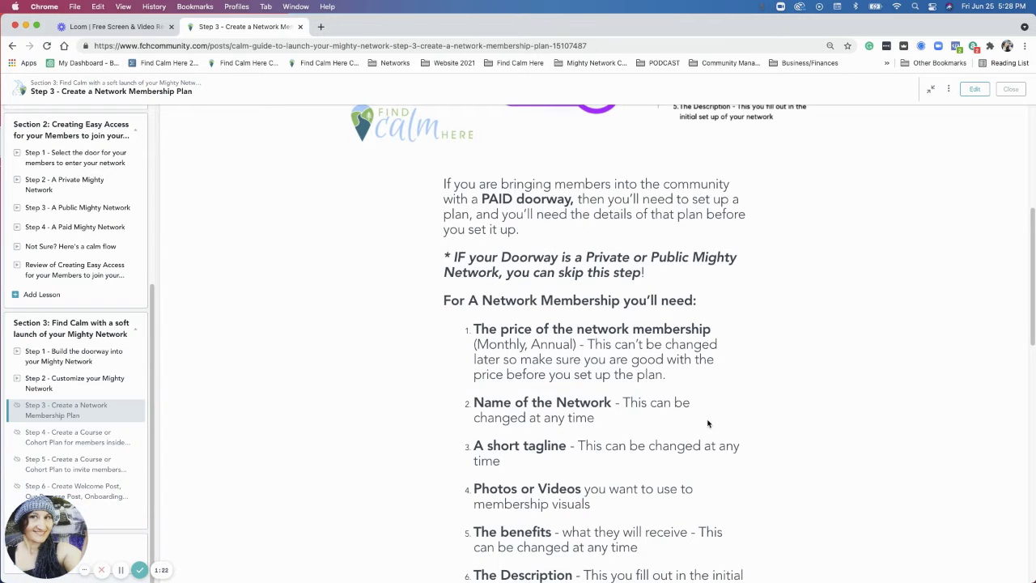
pyautogui.scroll(-5, 707, 423)
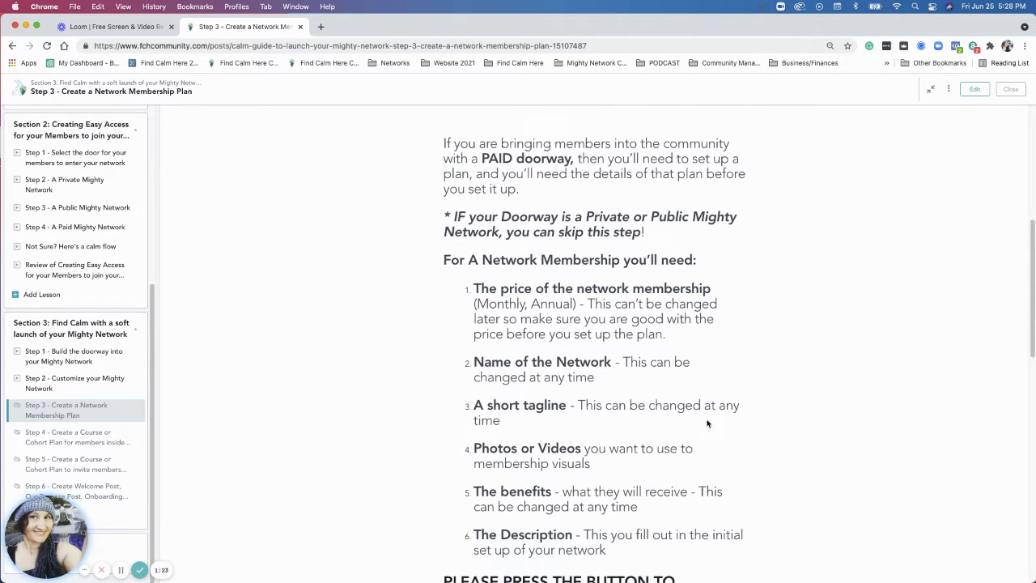
pyautogui.scroll(-1, 707, 424)
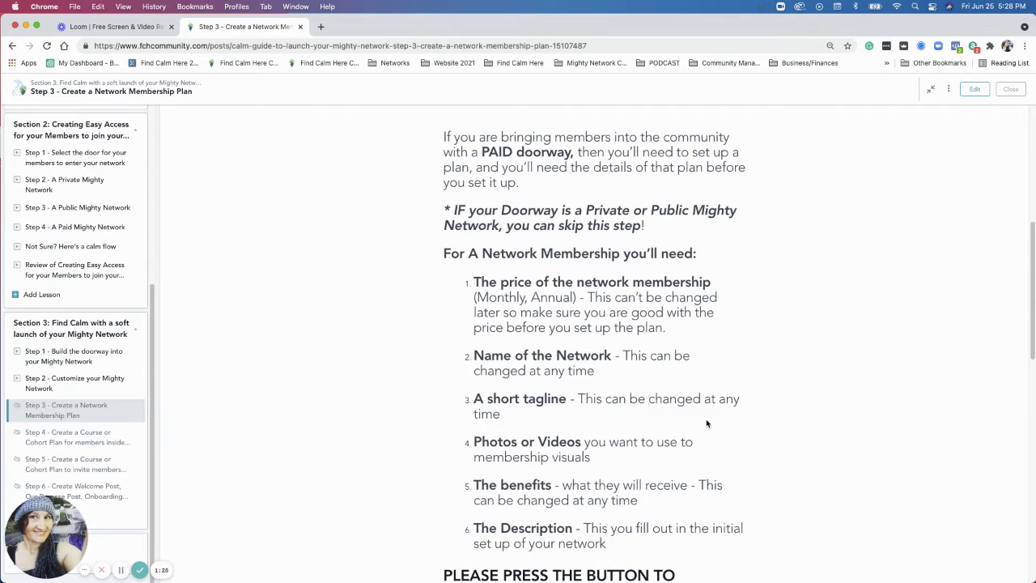
pyautogui.scroll(-3, 707, 423)
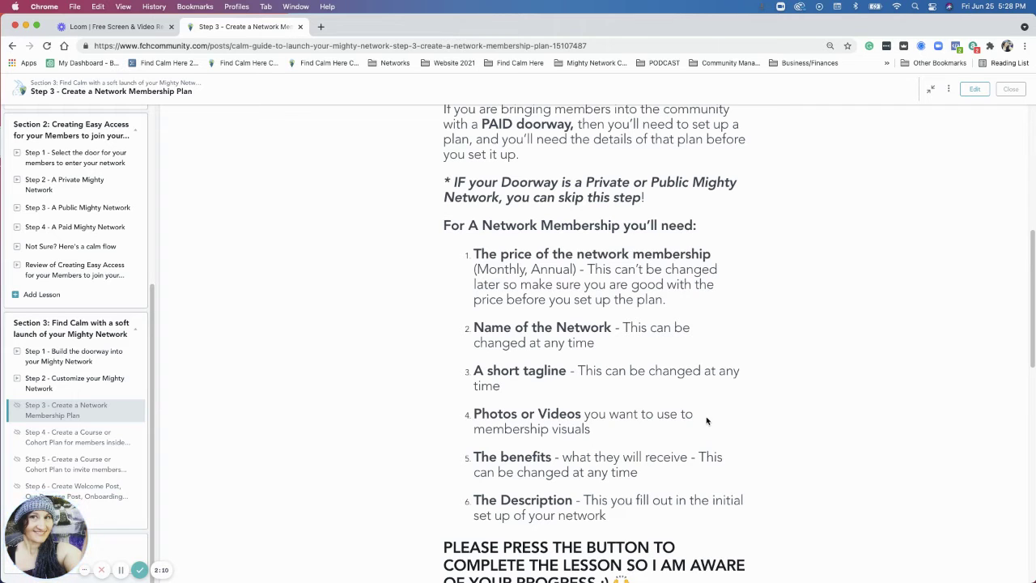
# Load the community's landing page in a new browser tab and scroll down it.
pyautogui.click(322, 27)
pyautogui.click(324, 63)
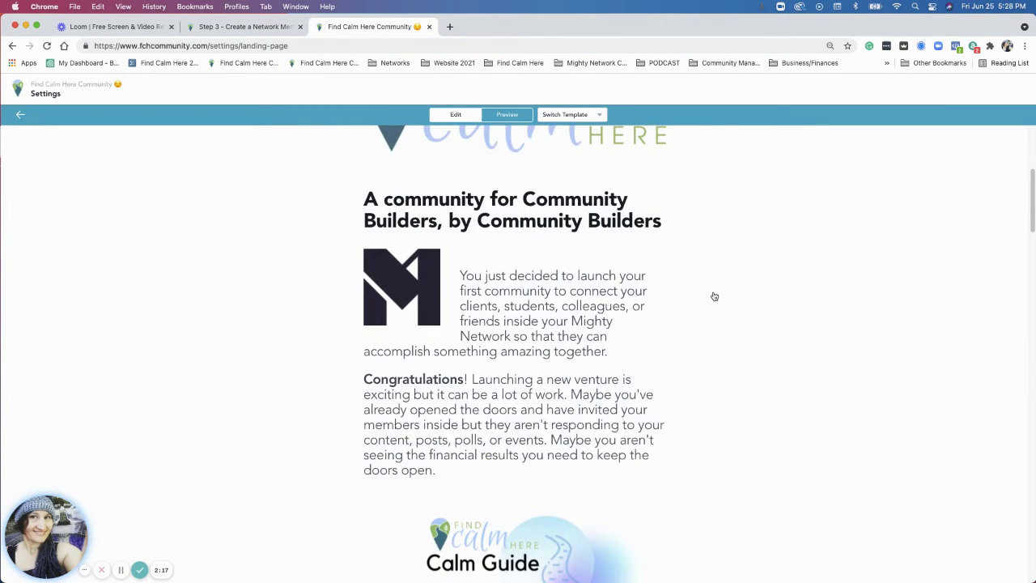
pyautogui.scroll(-5, 680, 303)
pyautogui.scroll(-20, 606, 324)
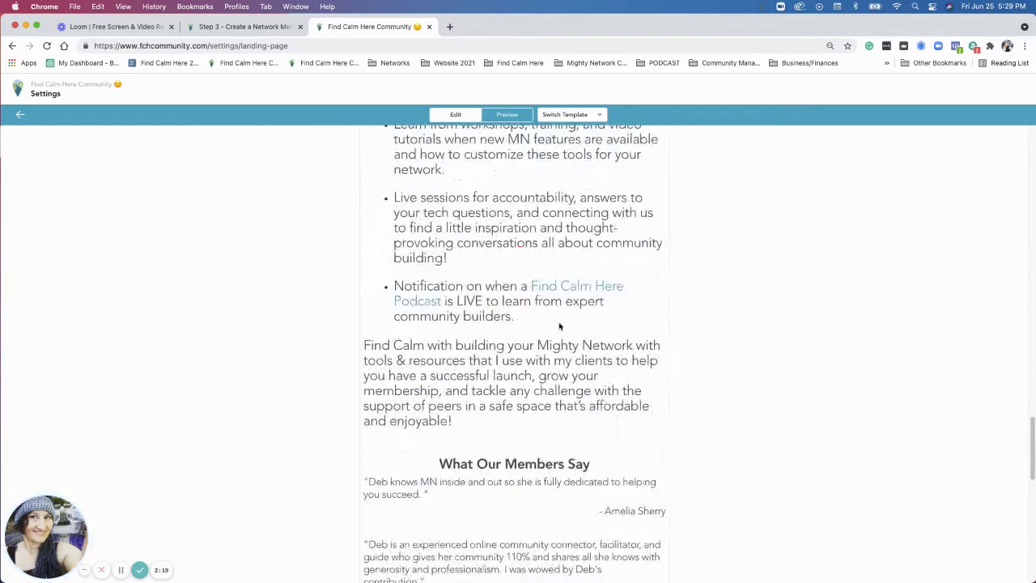
pyautogui.scroll(-2, 528, 332)
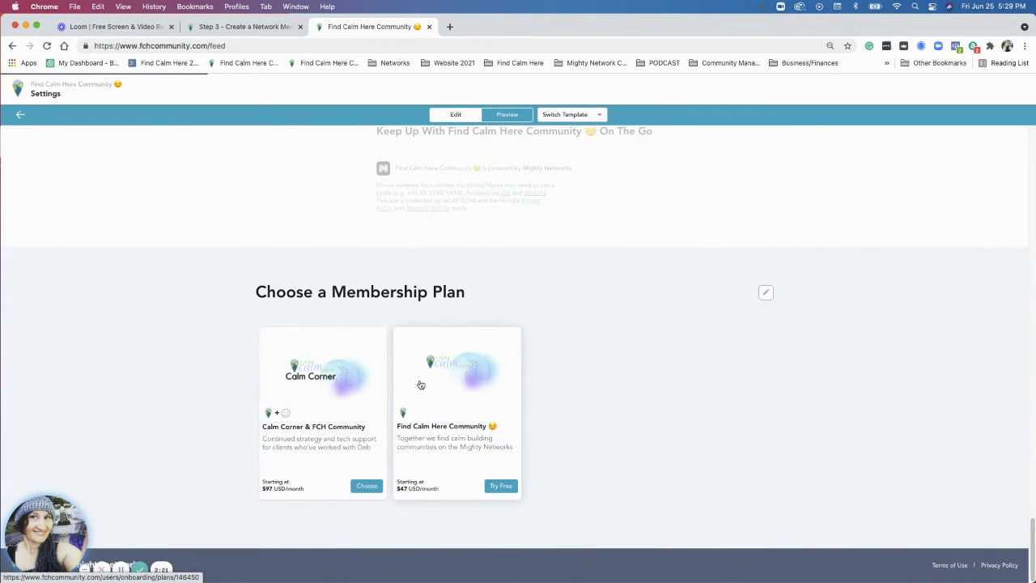
# Go to Network Settings > Payments > Plans and open the Find Calm Here Community plan.
pyautogui.press('Escape')
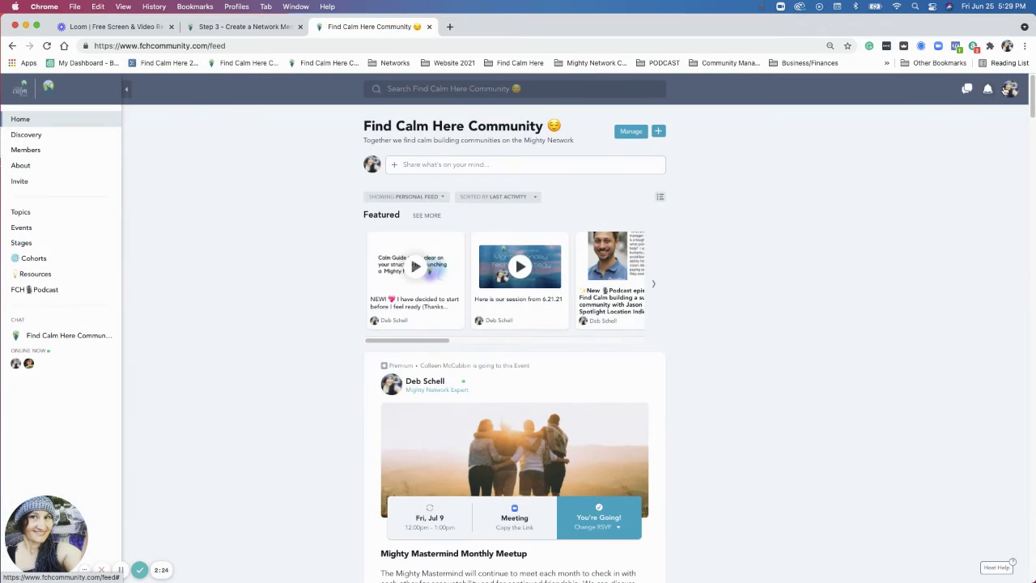
pyautogui.click(1009, 89)
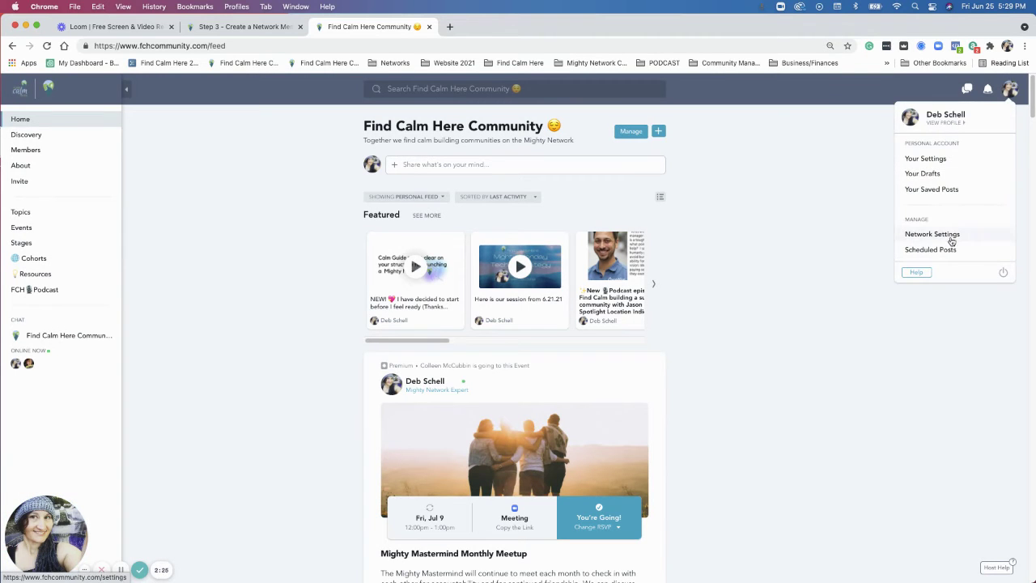
pyautogui.click(931, 234)
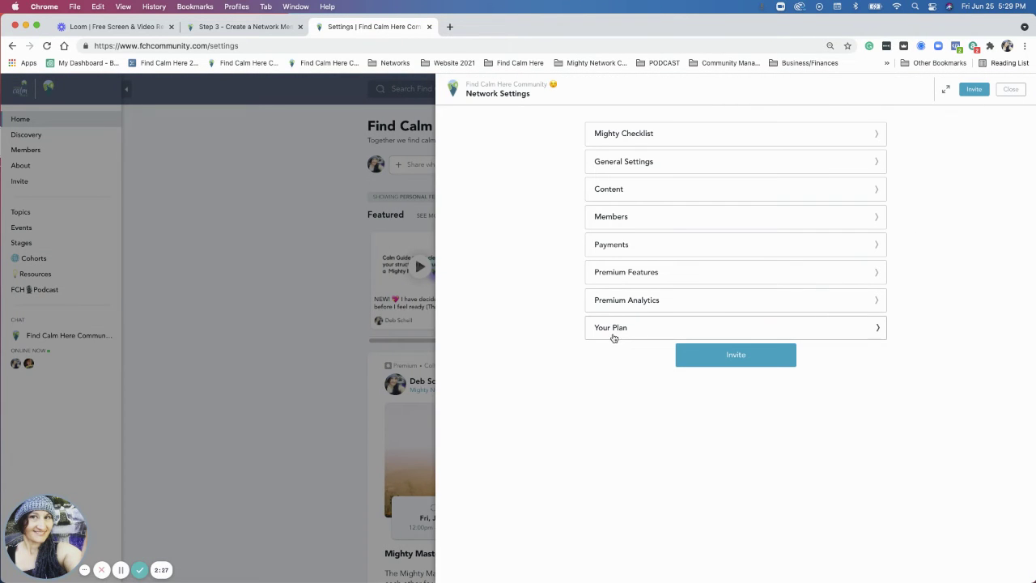
pyautogui.click(615, 244)
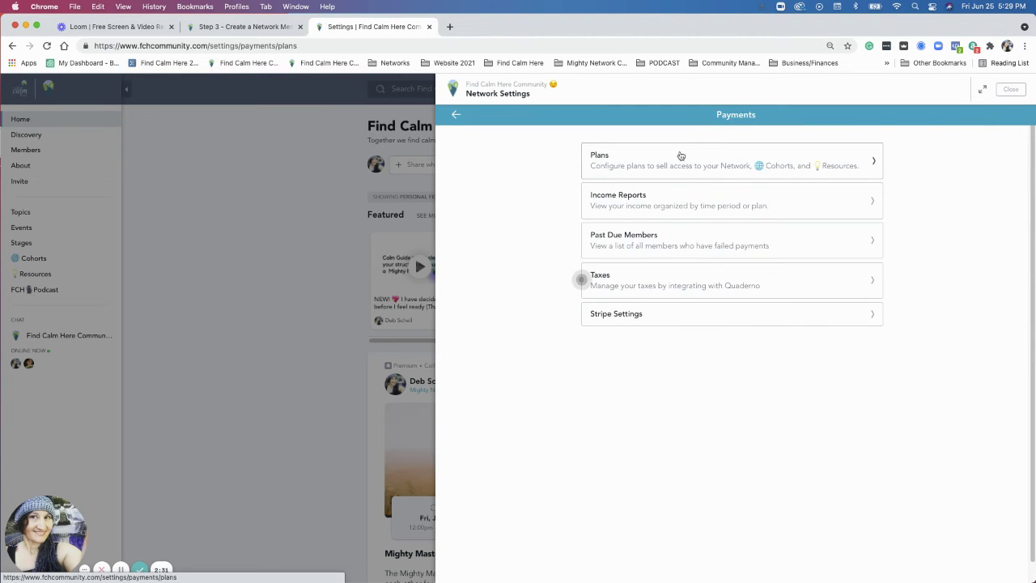
pyautogui.click(685, 154)
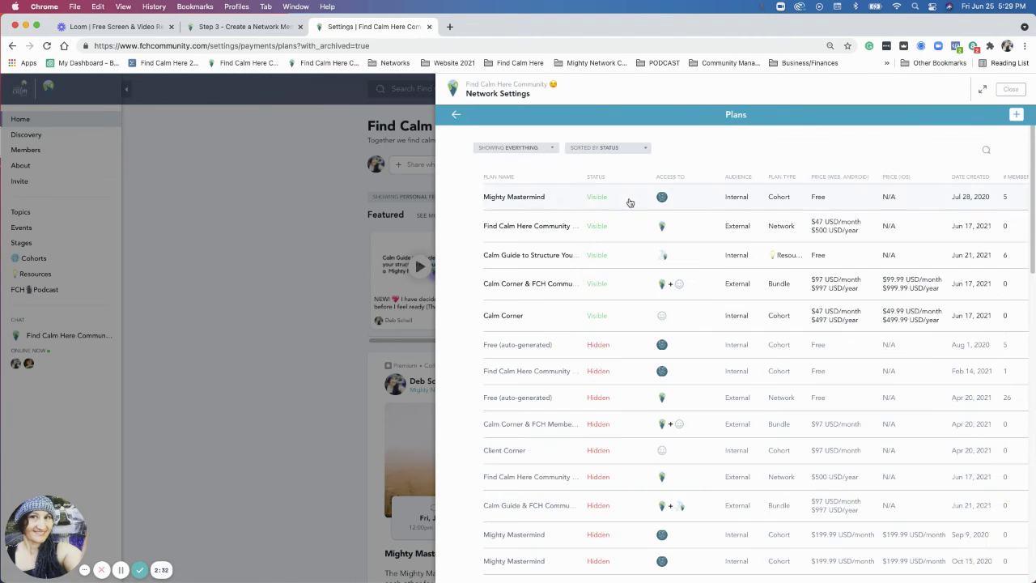
pyautogui.click(536, 225)
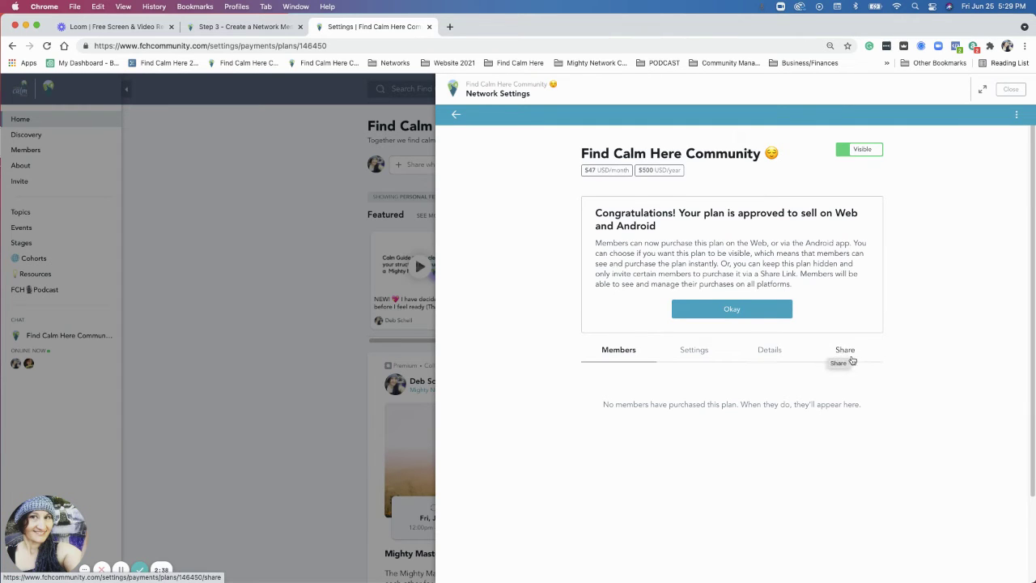
# Copy the plan's share link ($47/month, $500/year) from its Share tab.
pyautogui.click(845, 350)
pyautogui.click(857, 391)
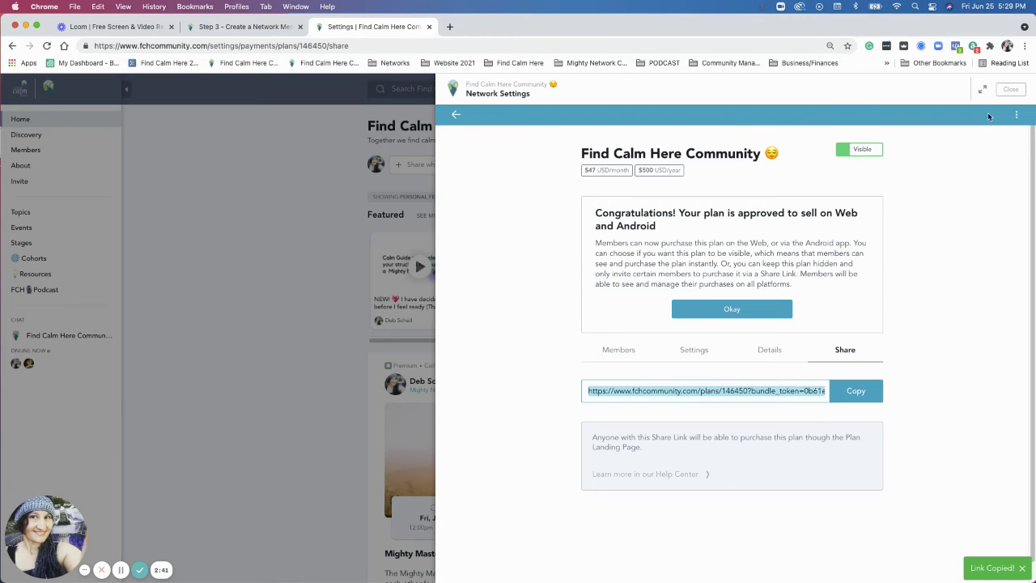
pyautogui.click(1023, 46)
pyautogui.click(1024, 47)
pyautogui.click(1024, 47)
pyautogui.click(863, 81)
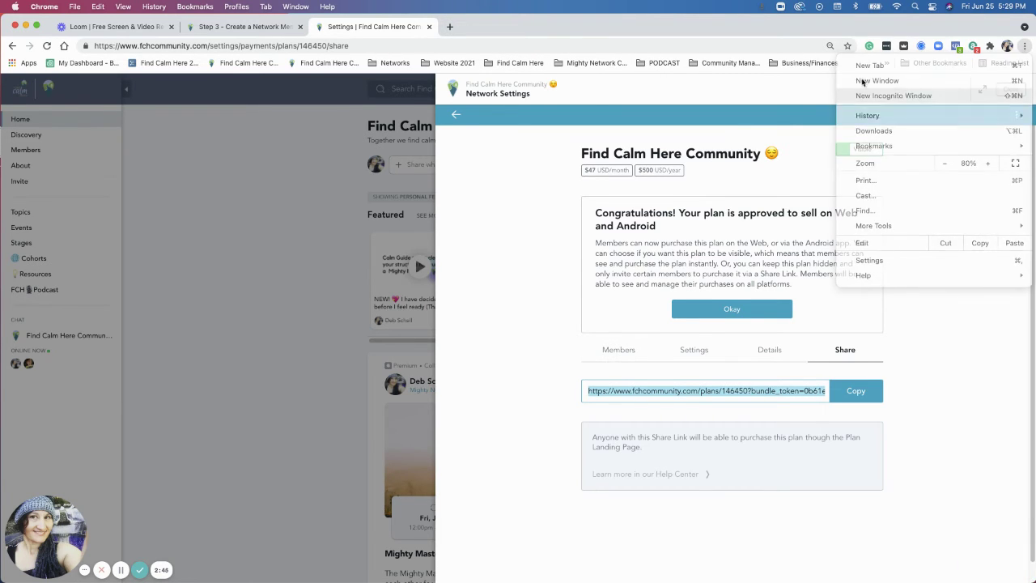
pyautogui.press('super+v')
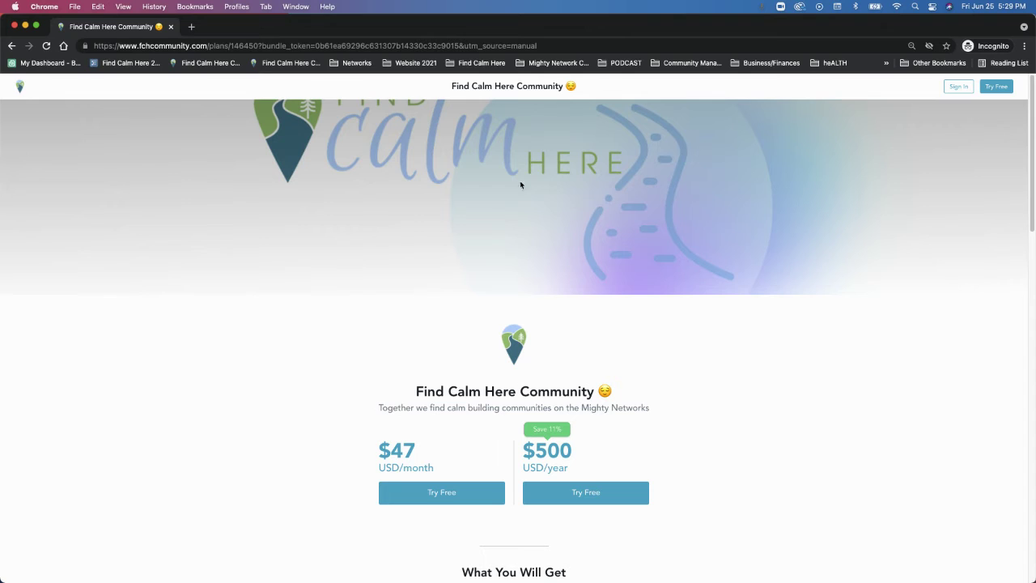
pyautogui.scroll(-5, 451, 247)
pyautogui.scroll(-1, 451, 251)
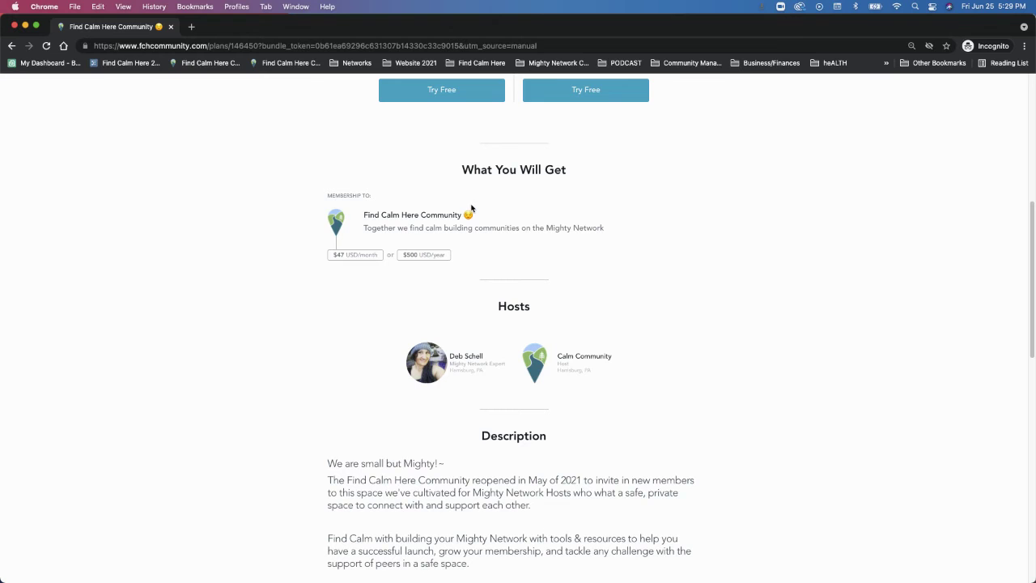
pyautogui.scroll(2, 471, 208)
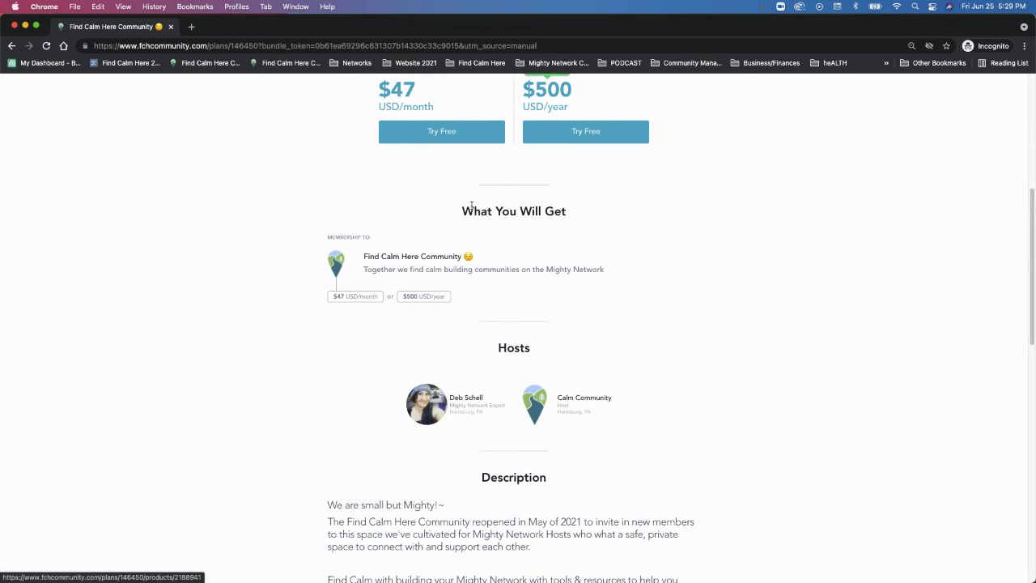
pyautogui.scroll(10, 472, 208)
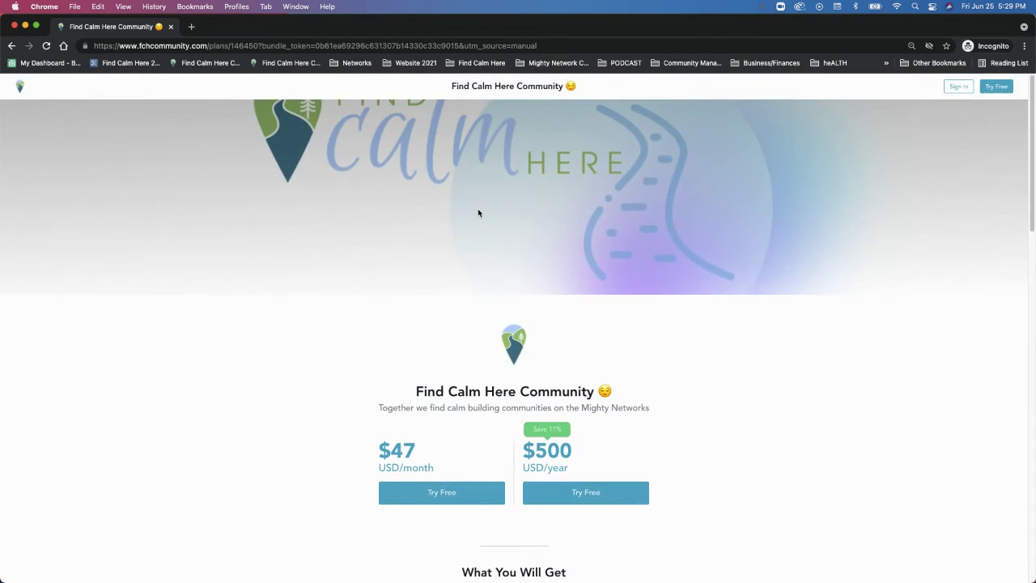
pyautogui.scroll(-5, 477, 213)
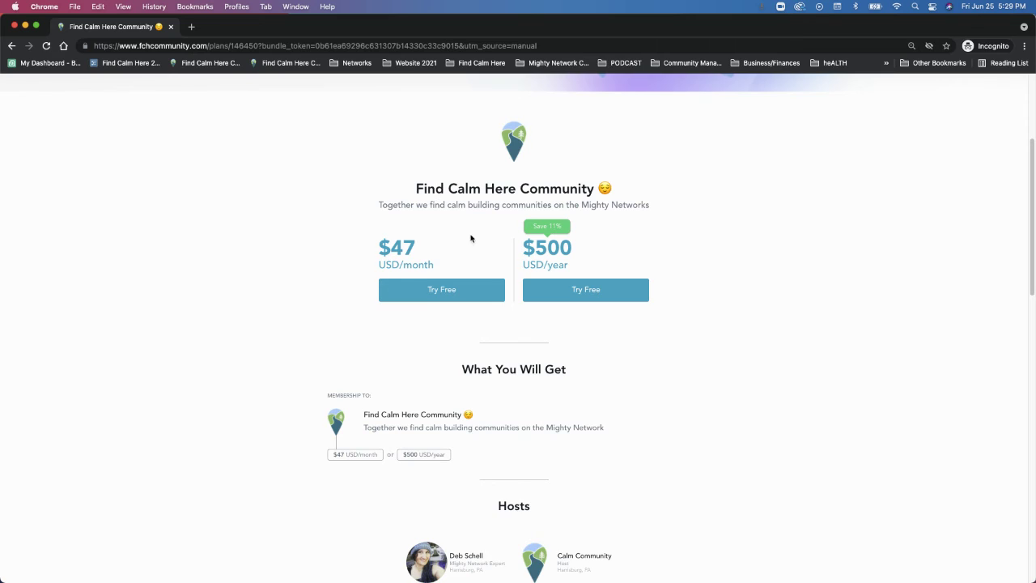
pyautogui.scroll(-3, 472, 236)
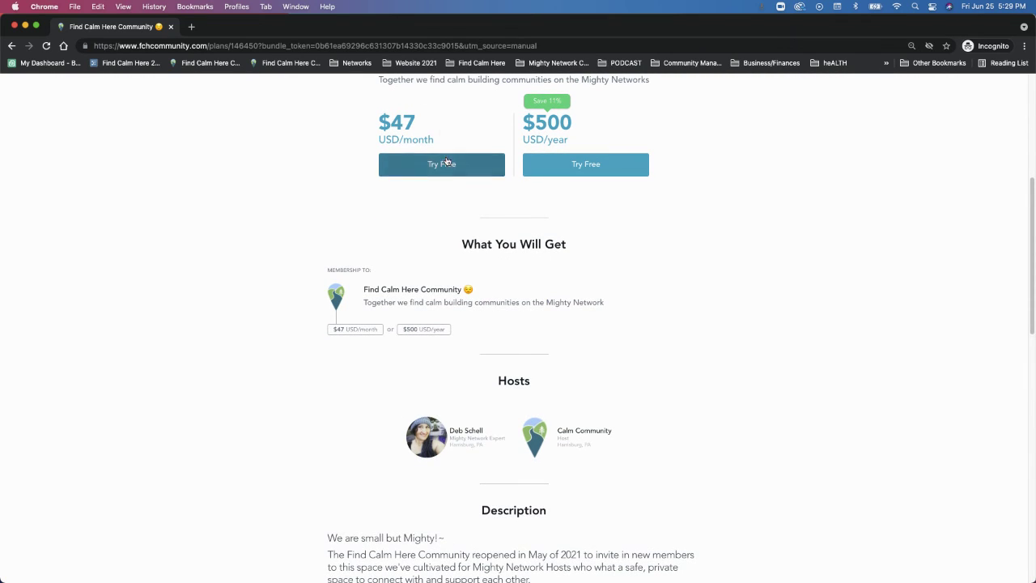
pyautogui.scroll(3, 450, 165)
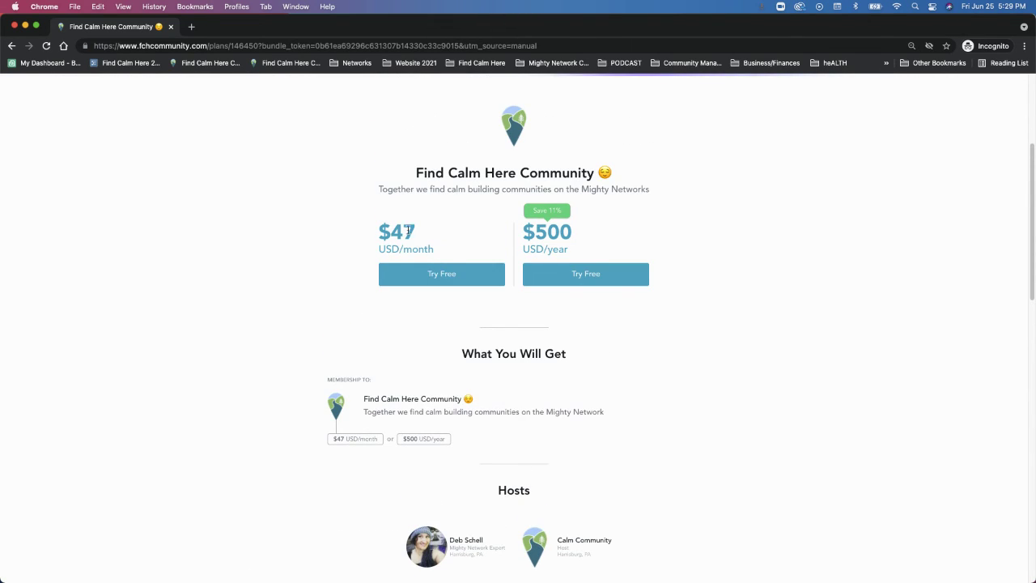
pyautogui.scroll(-2, 460, 247)
pyautogui.scroll(5, 460, 247)
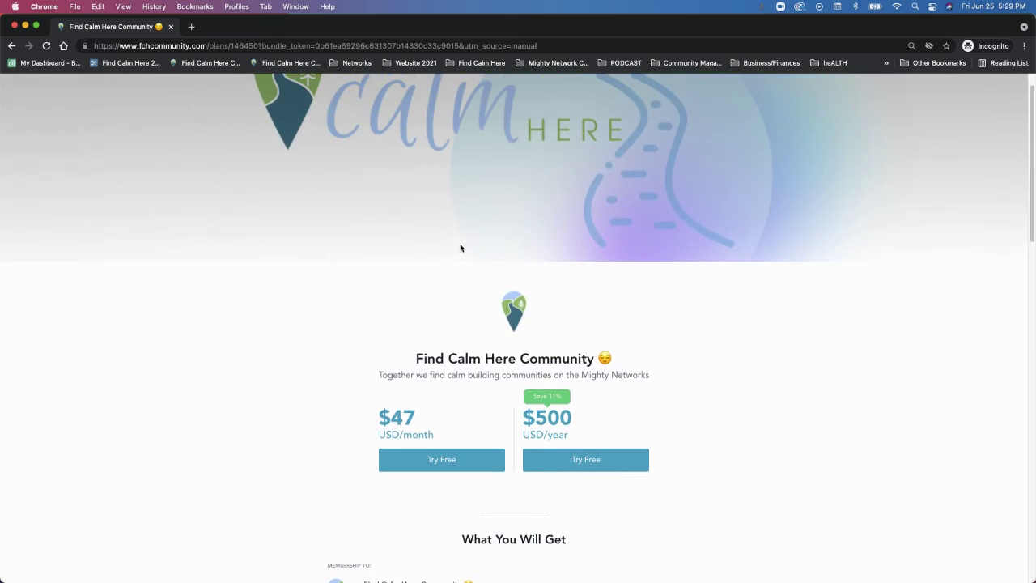
pyautogui.scroll(-15, 460, 246)
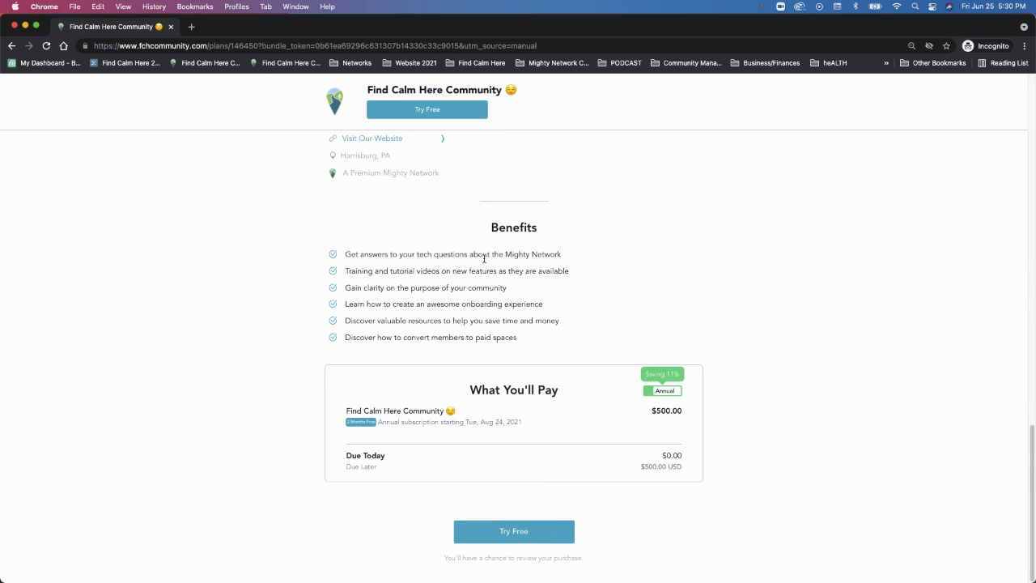
pyautogui.click(551, 322)
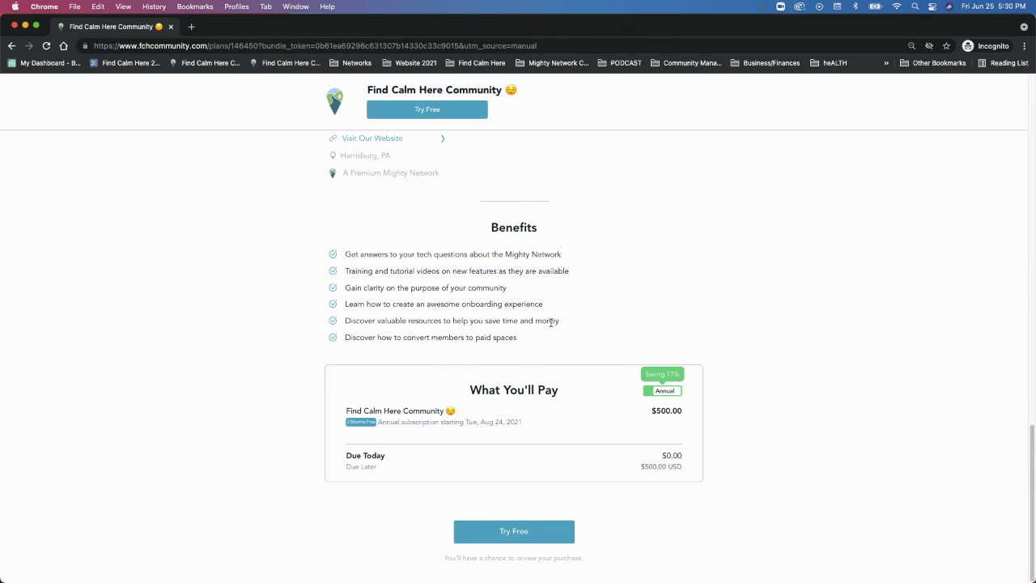
pyautogui.click(172, 27)
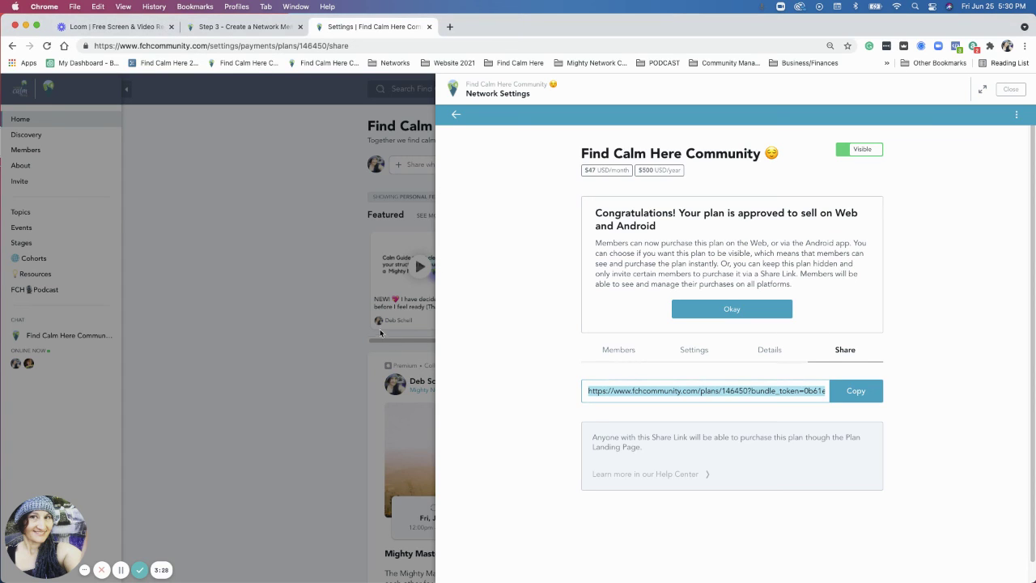